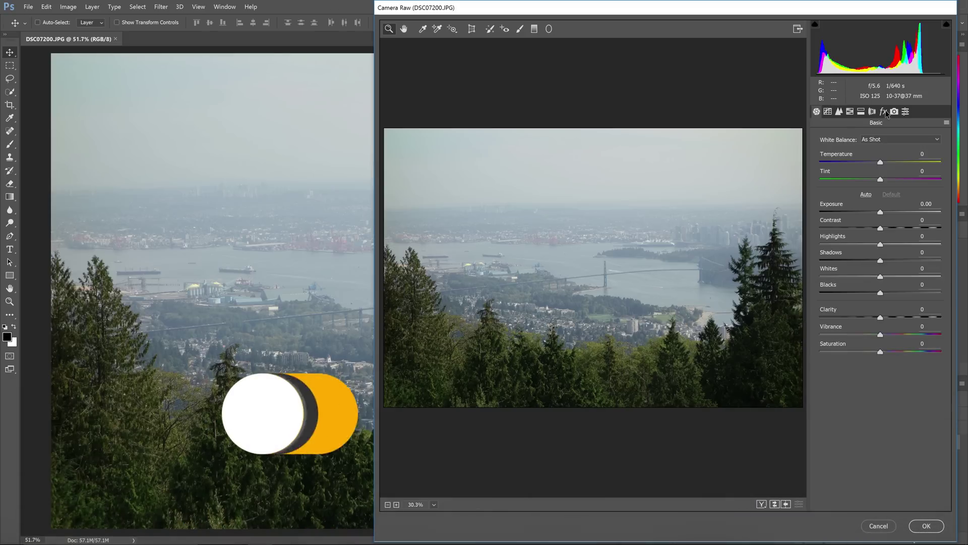
# Step: Raise Camera Raw's Dehaze Amount to +100 on the fx tab and accept it
pyautogui.click(883, 111)
pyautogui.moveTo(880, 157); pyautogui.dragTo(964, 156)
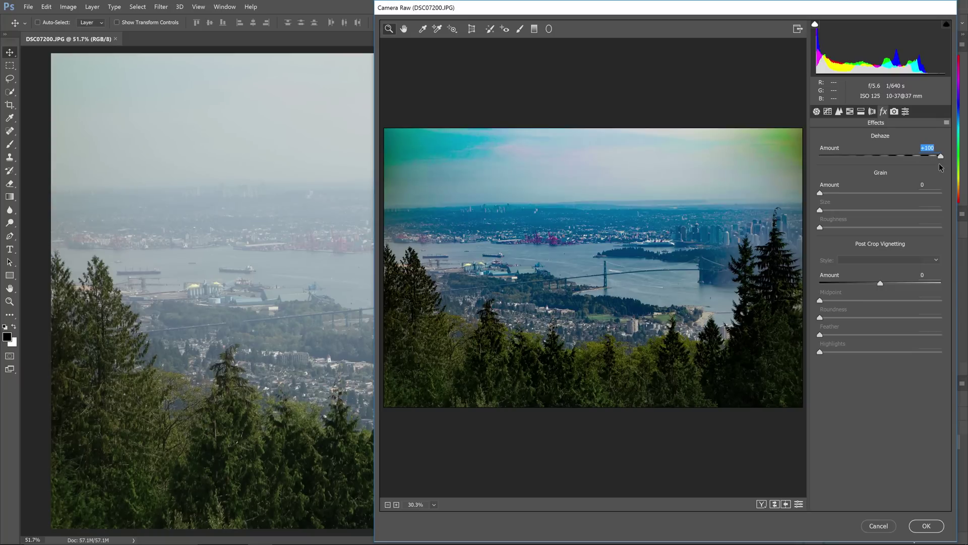
pyautogui.click(924, 530)
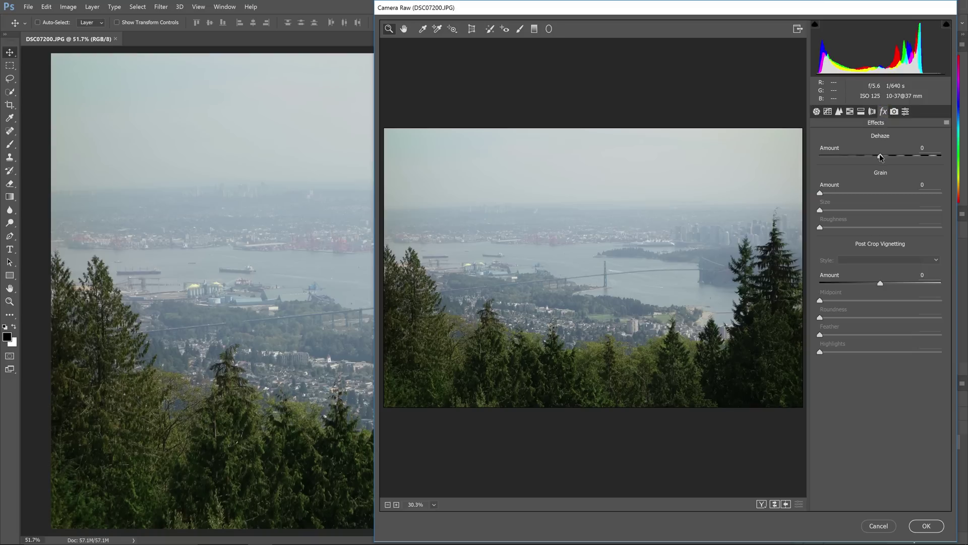
# Step: Push Dehaze back to +100 and apply it to the harbour photo
pyautogui.moveTo(880, 156); pyautogui.dragTo(953, 157)
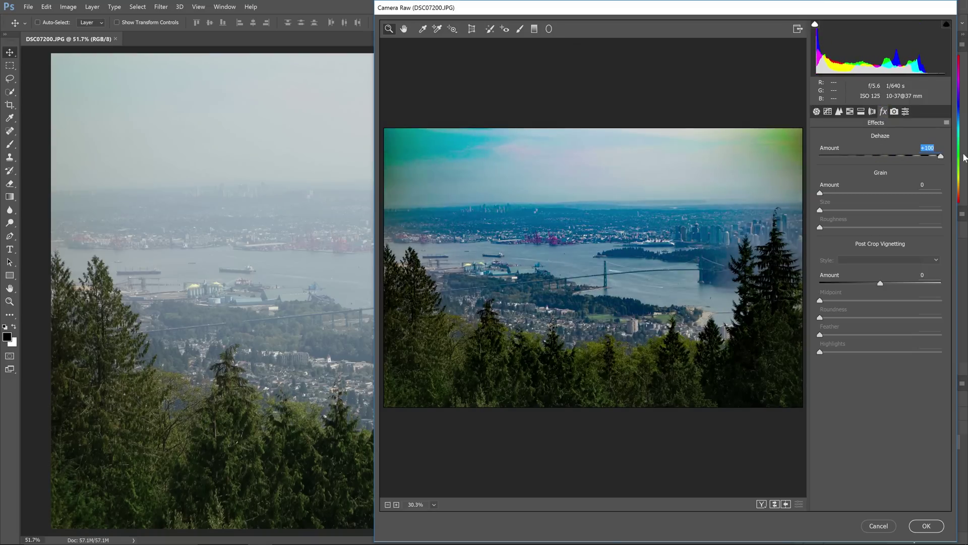
pyautogui.click(926, 525)
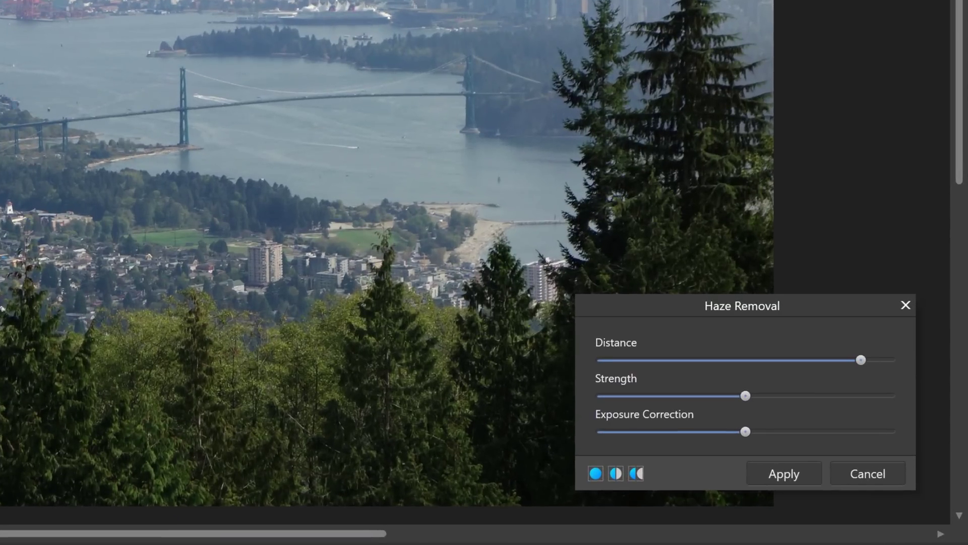
# Step: Max out Haze Removal Strength and adjust Distance until the harbour preview looks clear
pyautogui.moveTo(859, 360); pyautogui.dragTo(588, 371)
pyautogui.moveTo(745, 395); pyautogui.dragTo(890, 396)
pyautogui.moveTo(652, 357); pyautogui.dragTo(698, 361)
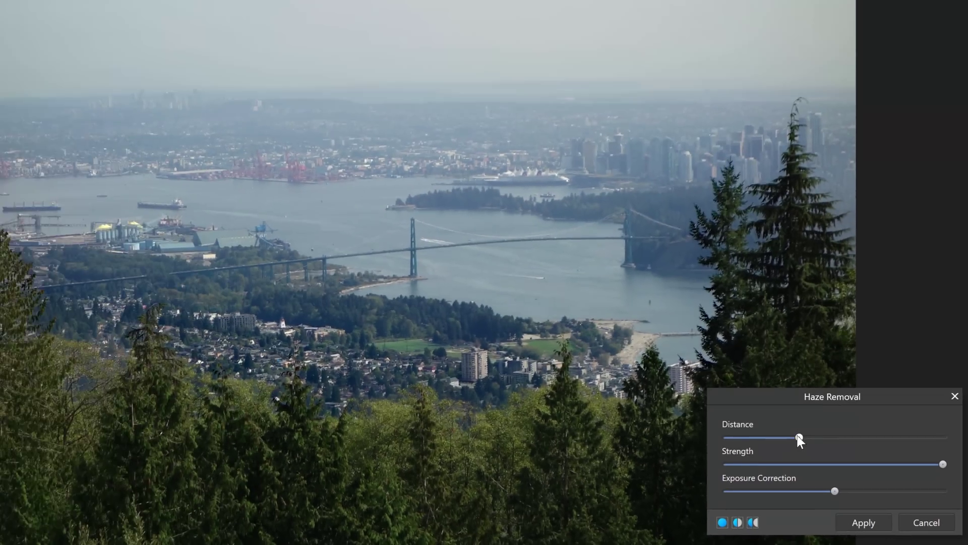
pyautogui.moveTo(798, 437); pyautogui.dragTo(936, 437)
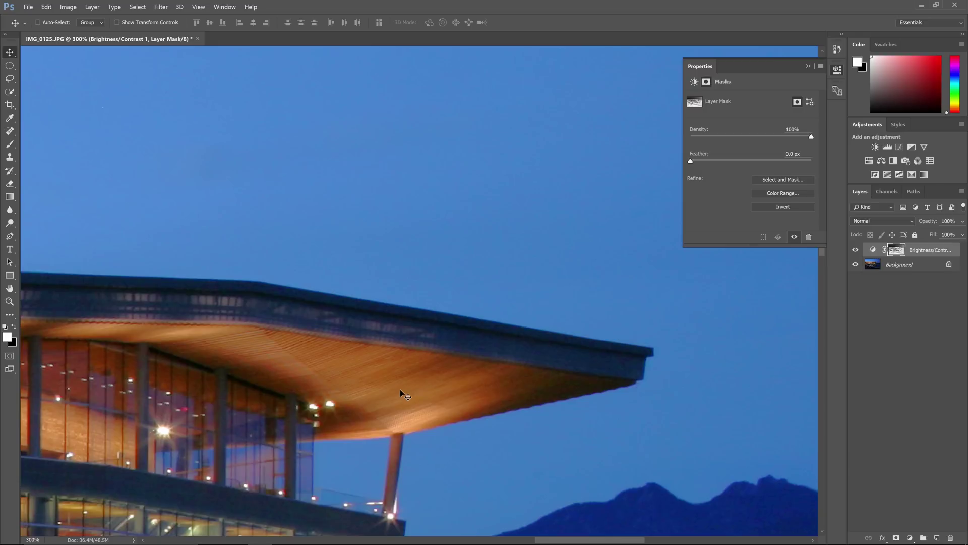
# Step: Try a Gaussian Blur of radius 23 on the Brightness/Contrast 1 mask, toggling preview
pyautogui.click(161, 7)
pyautogui.moveTo(200, 119)
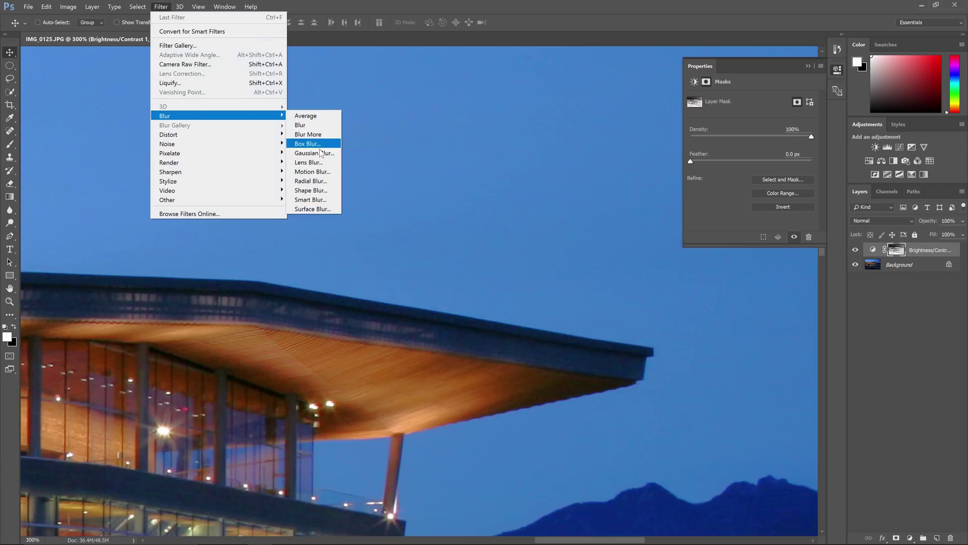
pyautogui.click(307, 153)
pyautogui.write('2')
pyautogui.write('3')
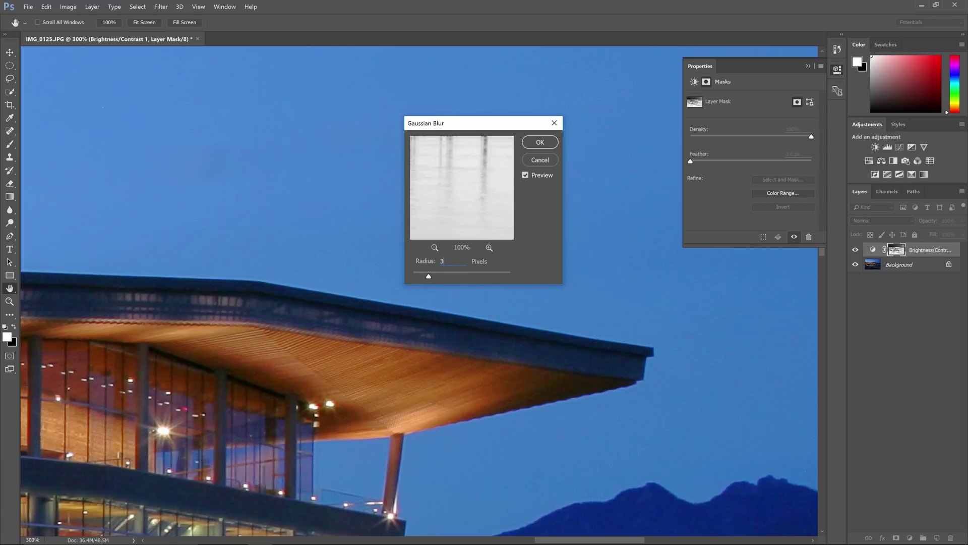
pyautogui.click(538, 175)
pyautogui.click(537, 173)
pyautogui.click(537, 173)
pyautogui.click(537, 173)
# Step: Change the blur radius to 20 pixels, compare with preview, and apply it
pyautogui.doubleClick(459, 259)
pyautogui.write('20')
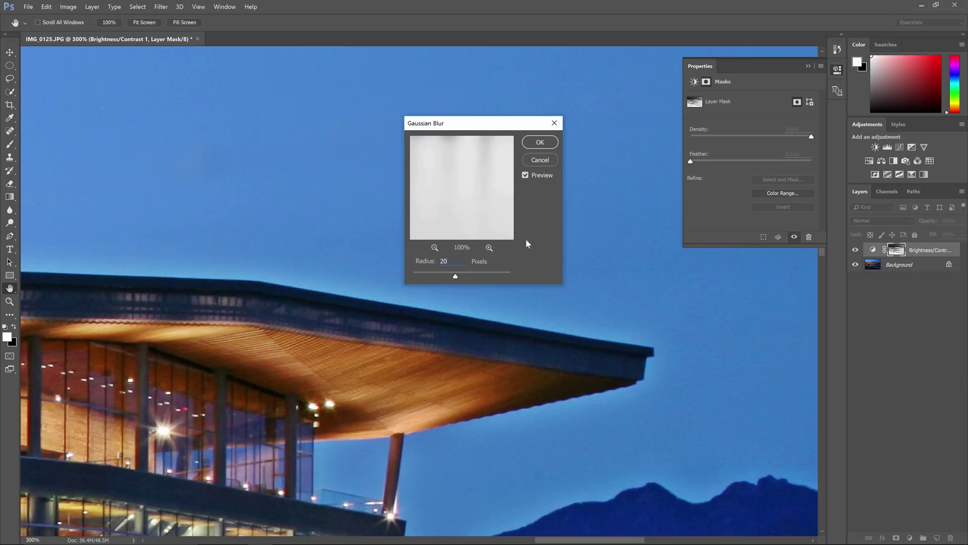
pyautogui.click(540, 174)
pyautogui.click(541, 174)
pyautogui.click(541, 174)
pyautogui.click(541, 175)
pyautogui.press('Return')
pyautogui.press('v')
pyautogui.moveTo(197, 305); pyautogui.dragTo(679, 341)
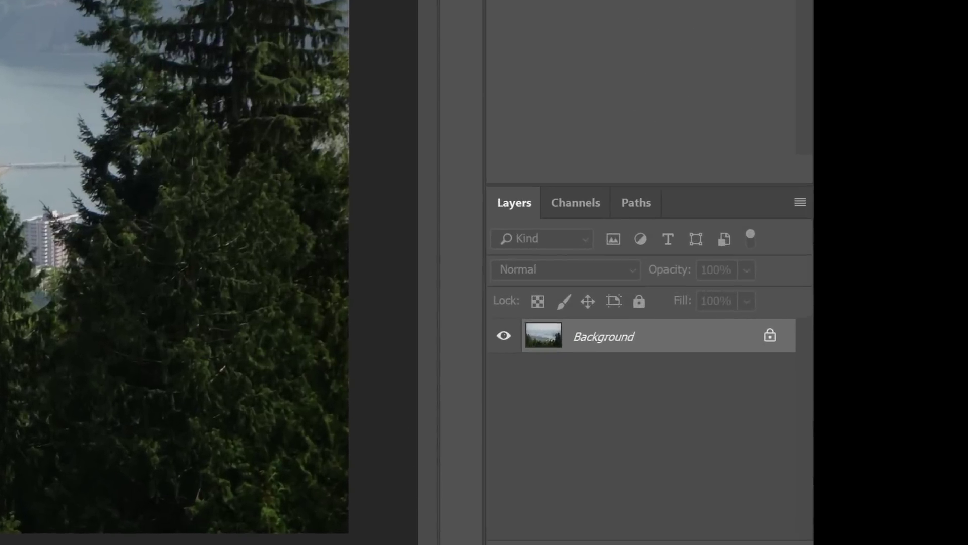
# Step: Duplicate the photo to Layer 1 and enlarge the canvas to 400% width and height
pyautogui.hotkey('ctrl', 'j')
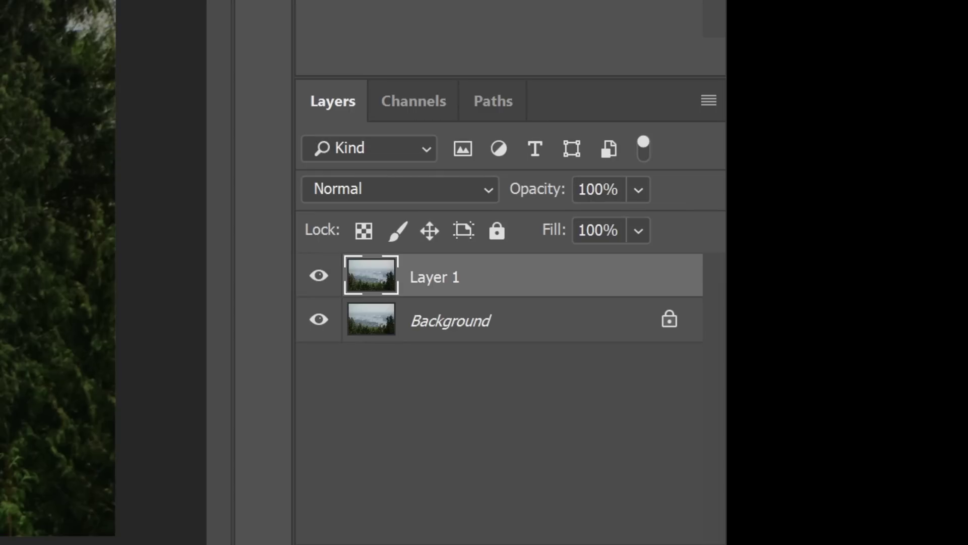
pyautogui.click(284, 58)
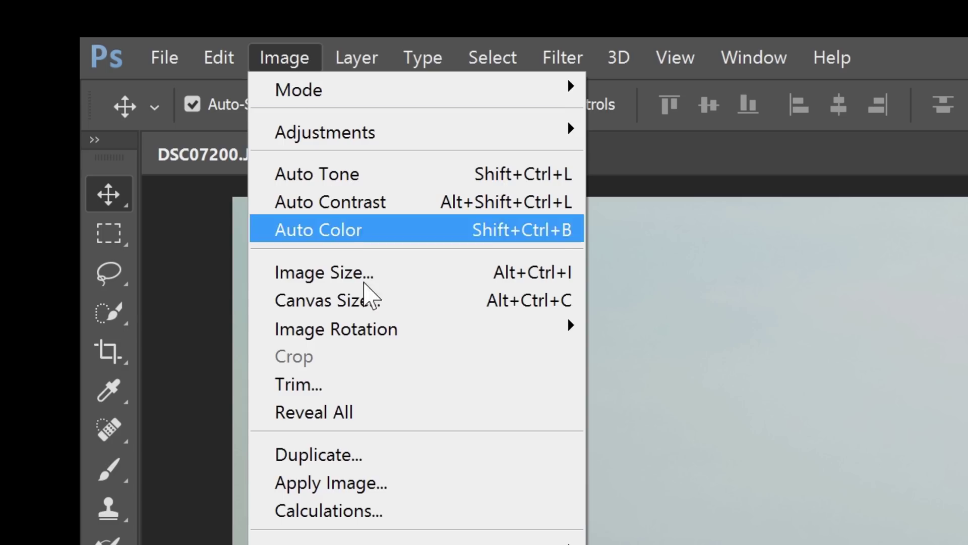
pyautogui.click(367, 297)
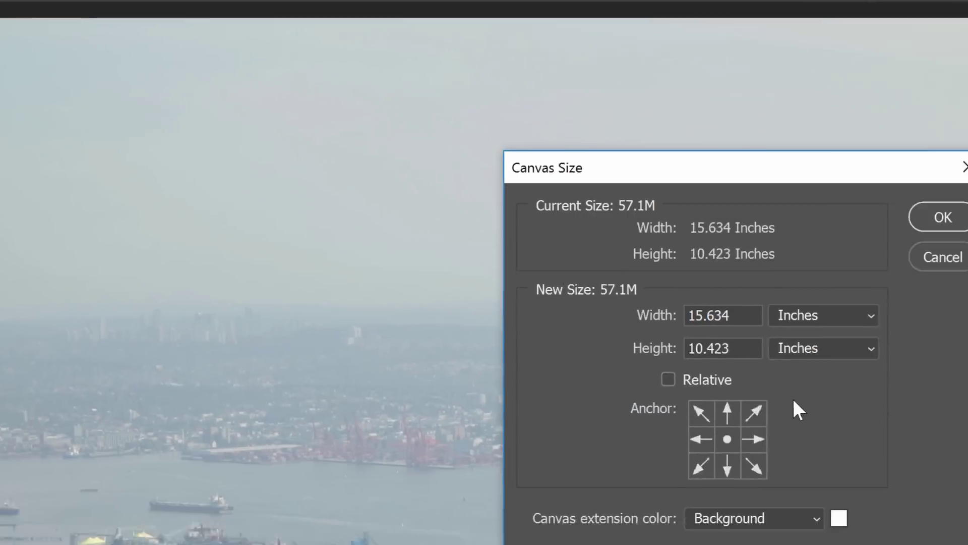
pyautogui.click(550, 223)
pyautogui.click(554, 242)
pyautogui.click(482, 225)
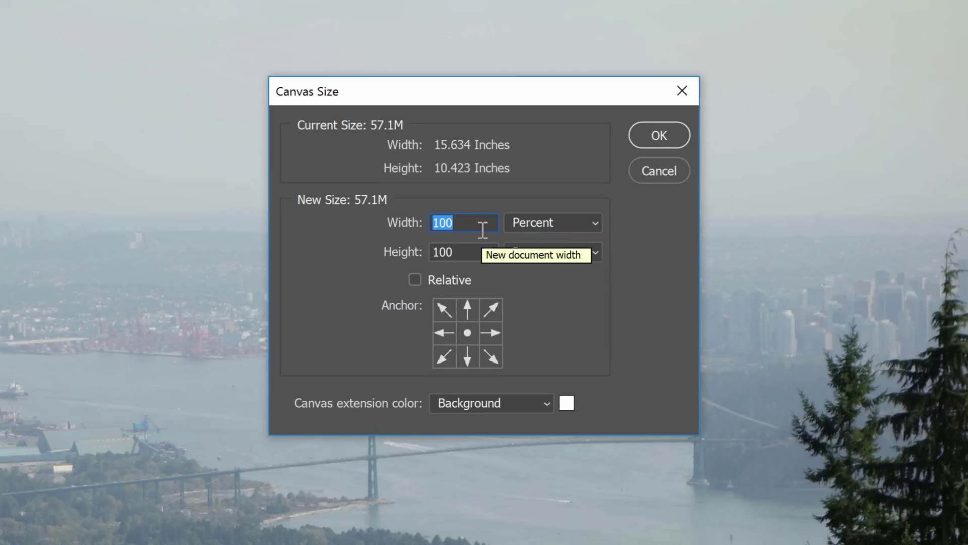
pyautogui.write('400')
pyautogui.press('Tab')
pyautogui.press('Tab')
pyautogui.write('400')
pyautogui.press('Return')
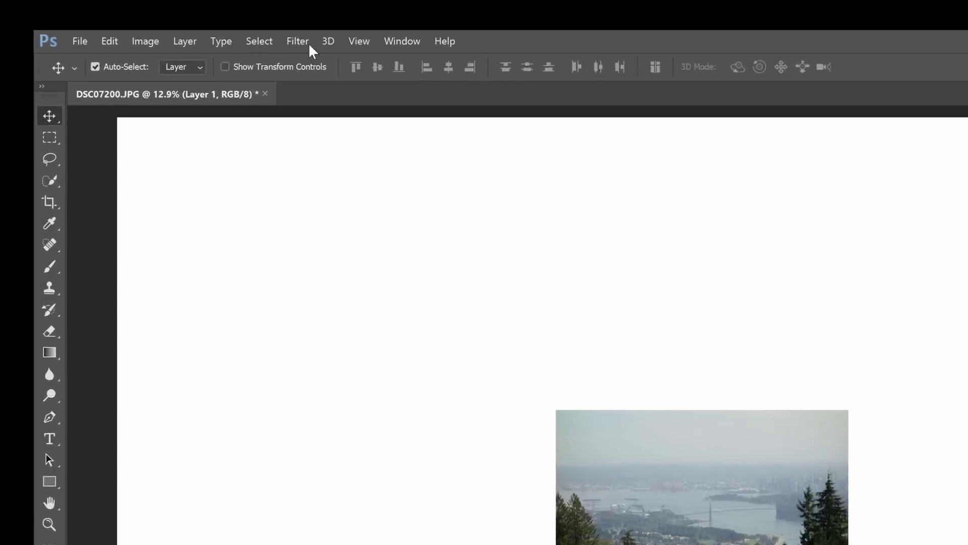
# Step: Apply a Camera Raw Filter to Layer 1 with Dehaze Amount set to 100
pyautogui.click(161, 7)
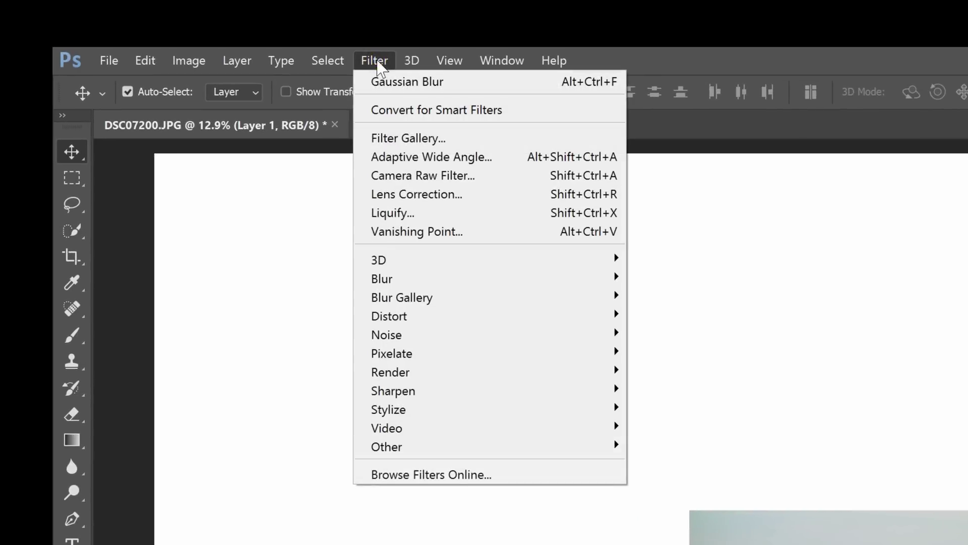
pyautogui.click(481, 177)
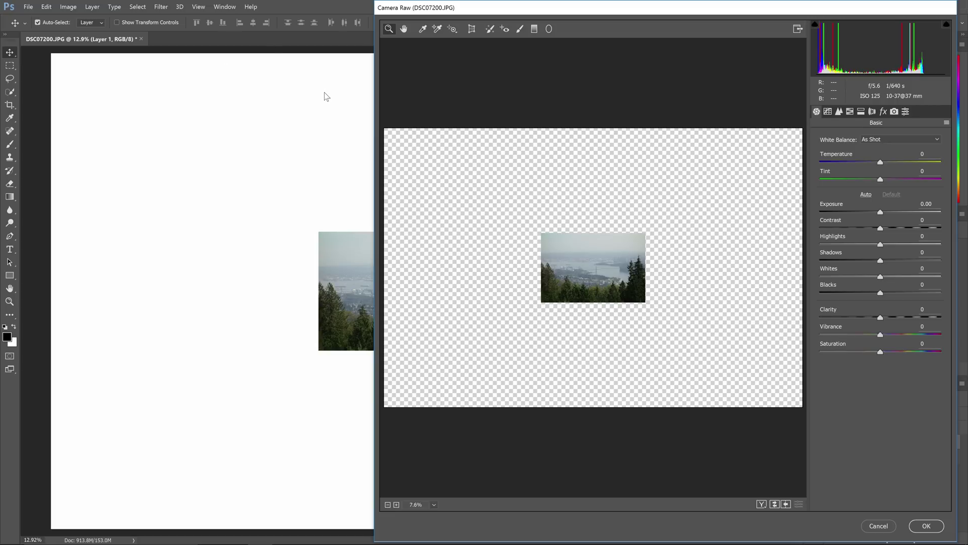
pyautogui.click(884, 112)
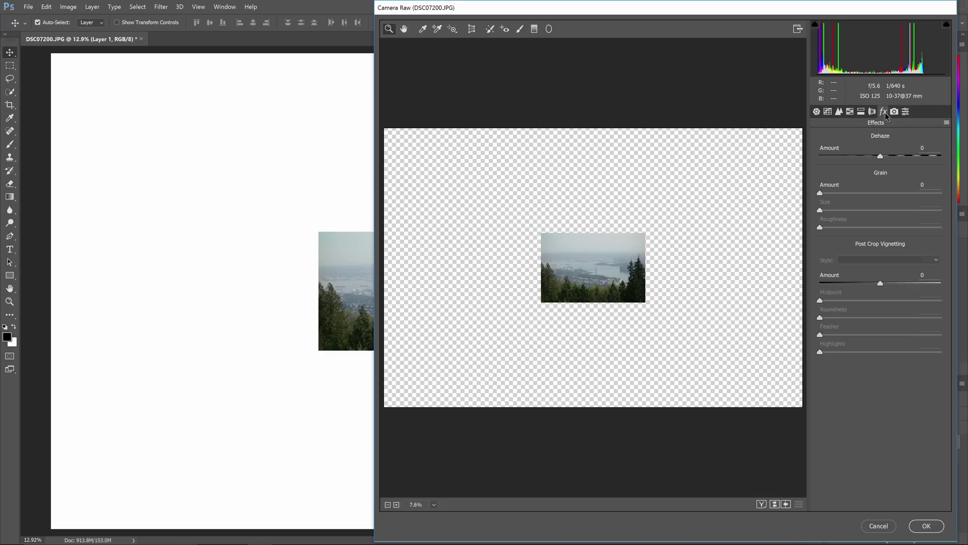
pyautogui.click(881, 157)
pyautogui.write('100')
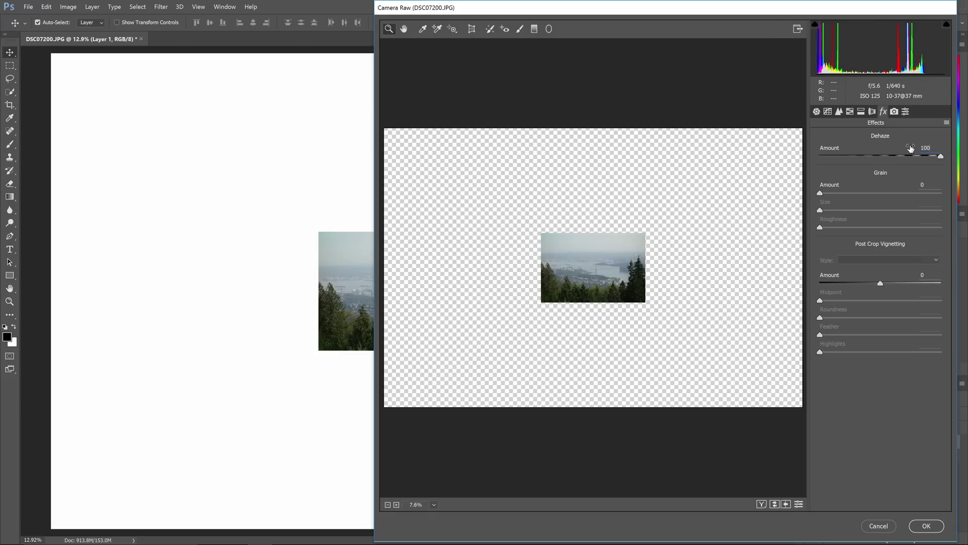
pyautogui.click(928, 526)
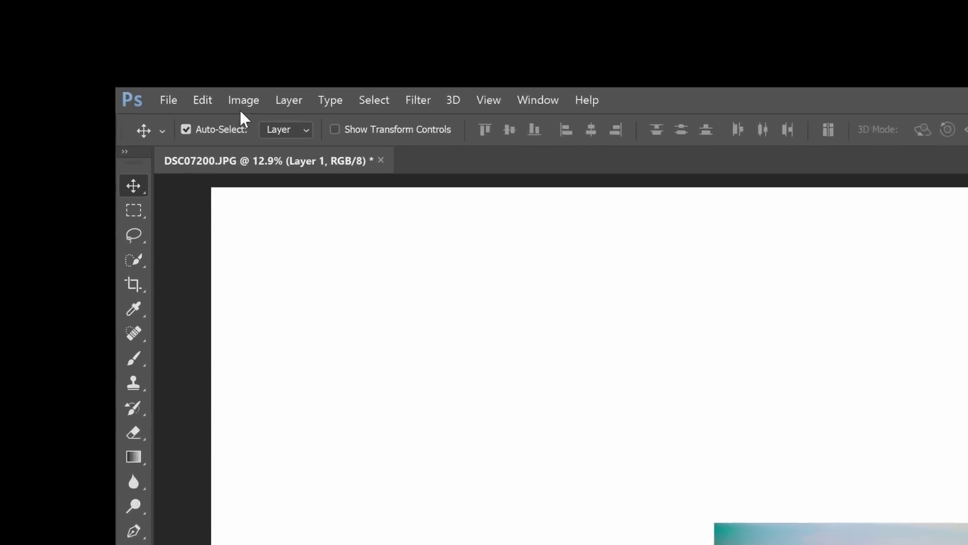
# Step: Set up Trim to remove all four sides based on top-left pixel colour
pyautogui.click(68, 7)
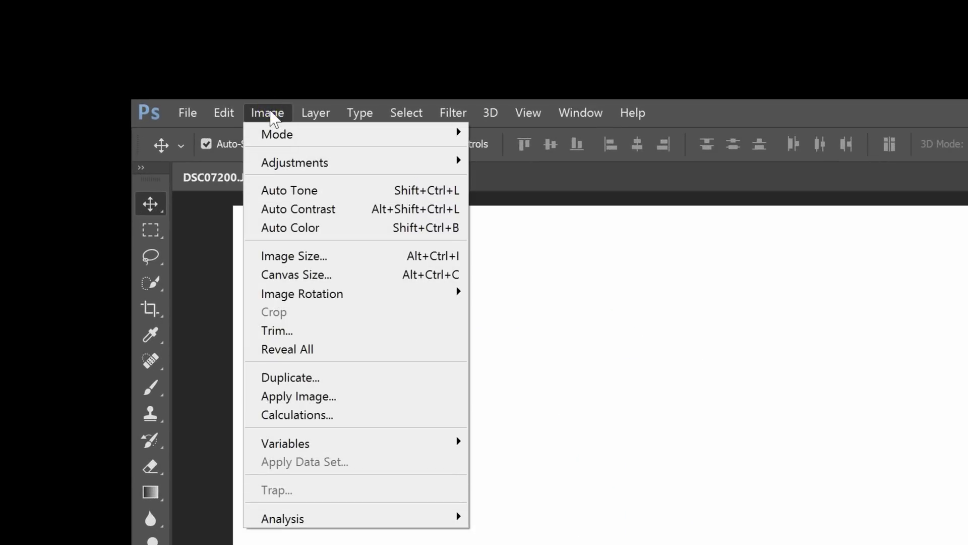
pyautogui.click(321, 331)
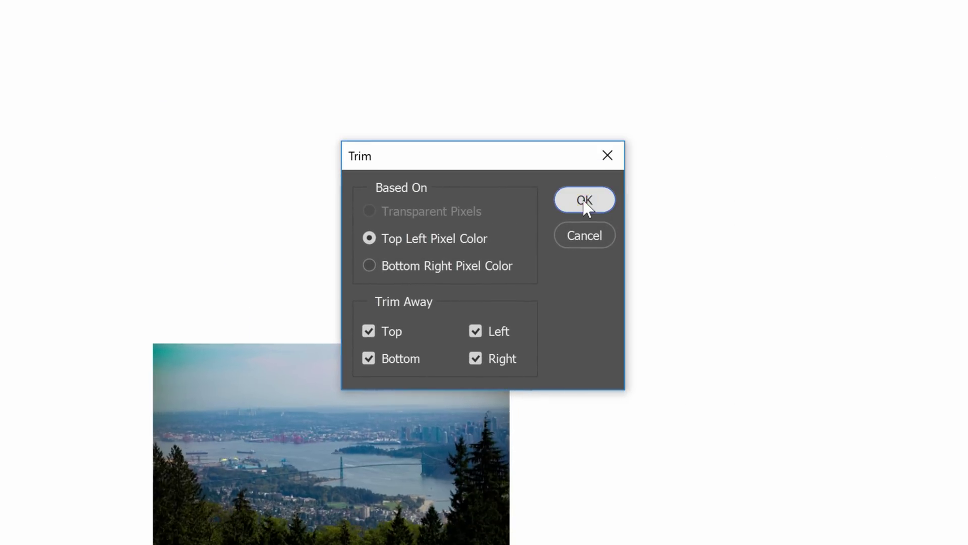
pyautogui.click(731, 253)
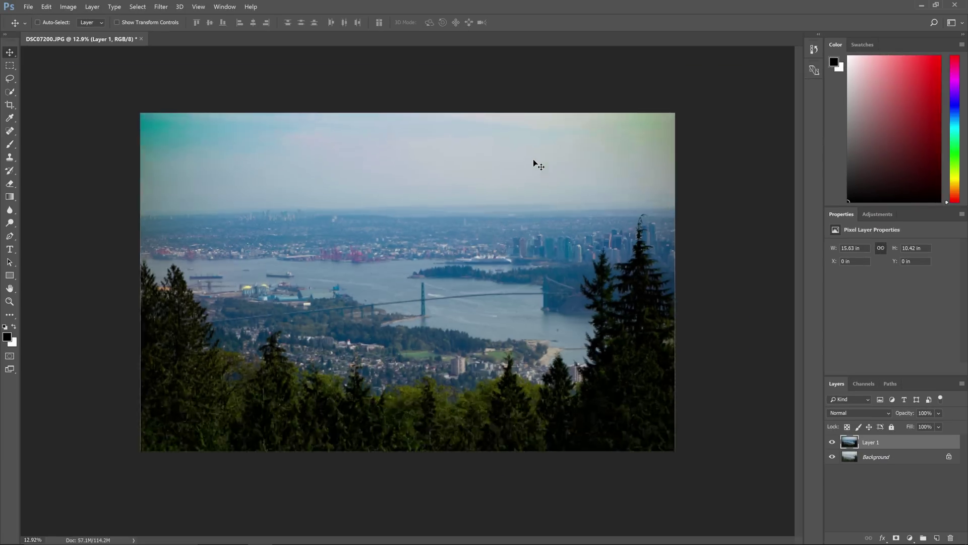